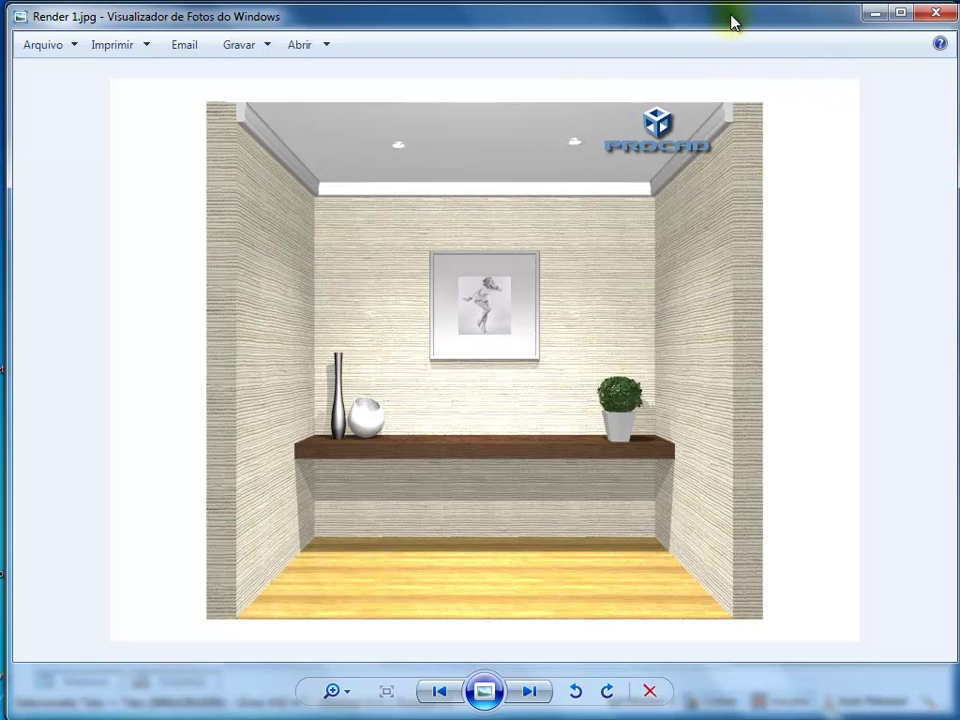
Compare the reference image Render 1.jpg with the 3D scene in Promob Plus.
{"action": "left_click", "coordinate": [868, 17]}
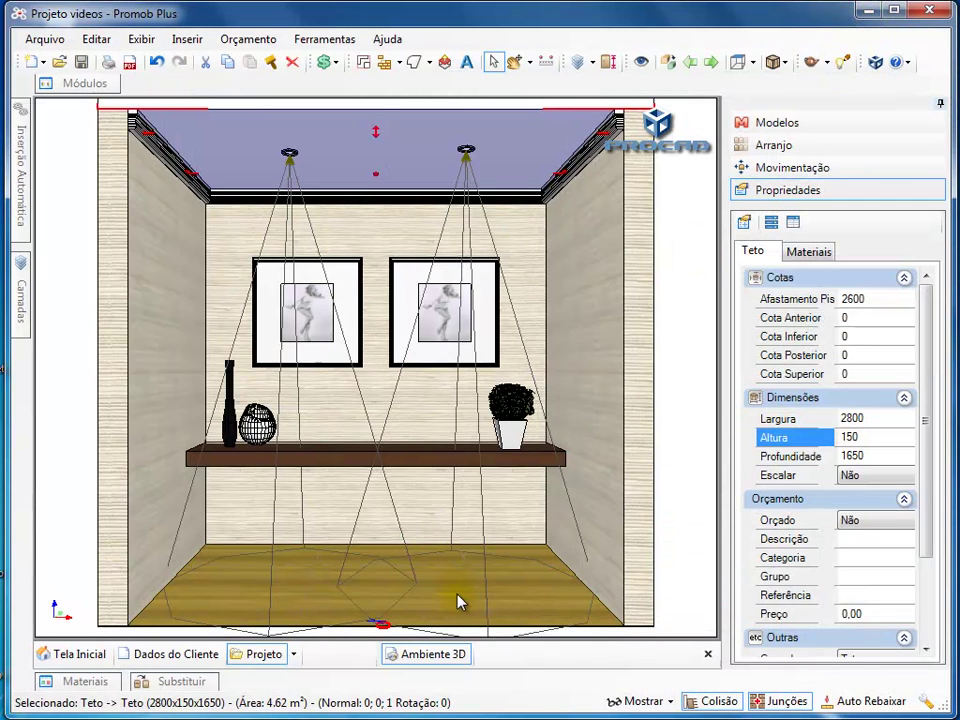
{"action": "key", "text": "alt+Tab"}
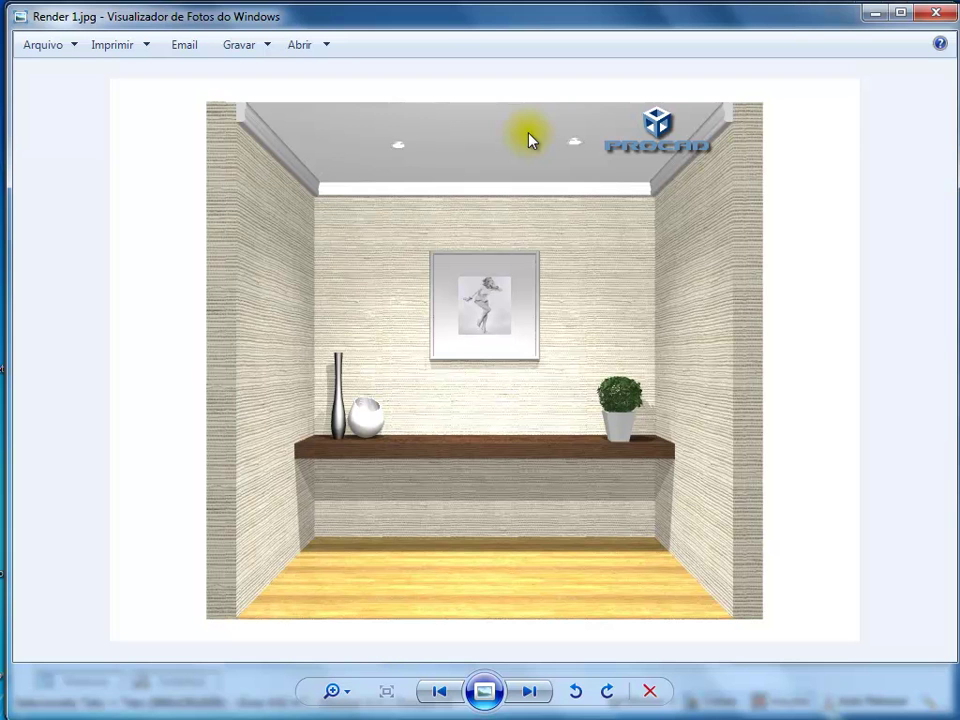
{"action": "left_click", "coordinate": [874, 12]}
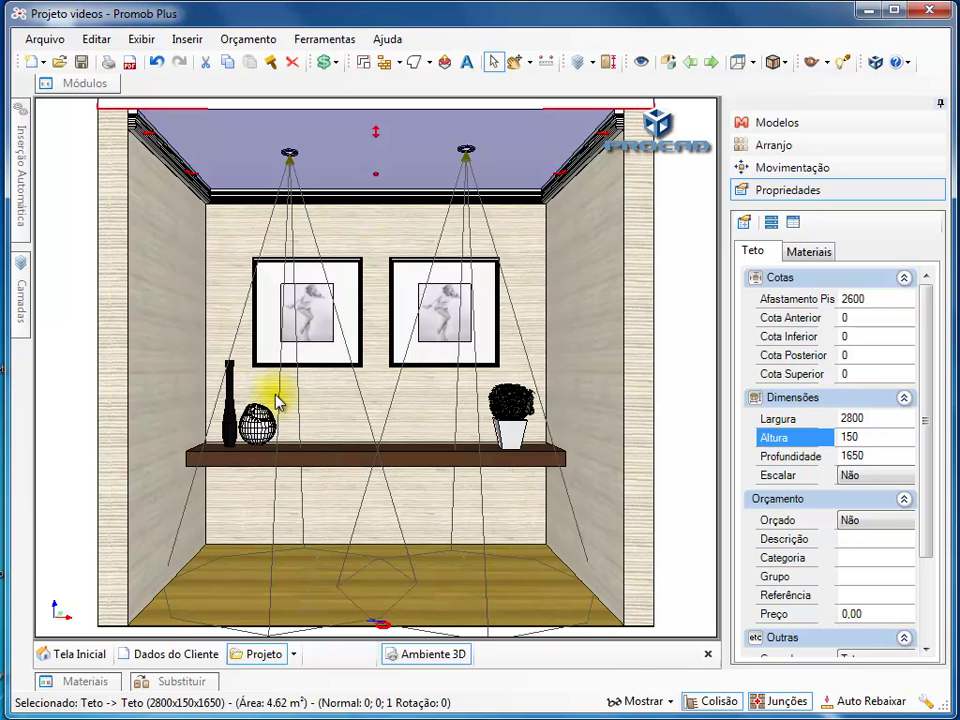
Set the light opening (Abertura) of the ceiling spot above the left-hand picture to 15.
{"action": "left_click", "coordinate": [294, 157]}
{"action": "left_click", "coordinate": [294, 157]}
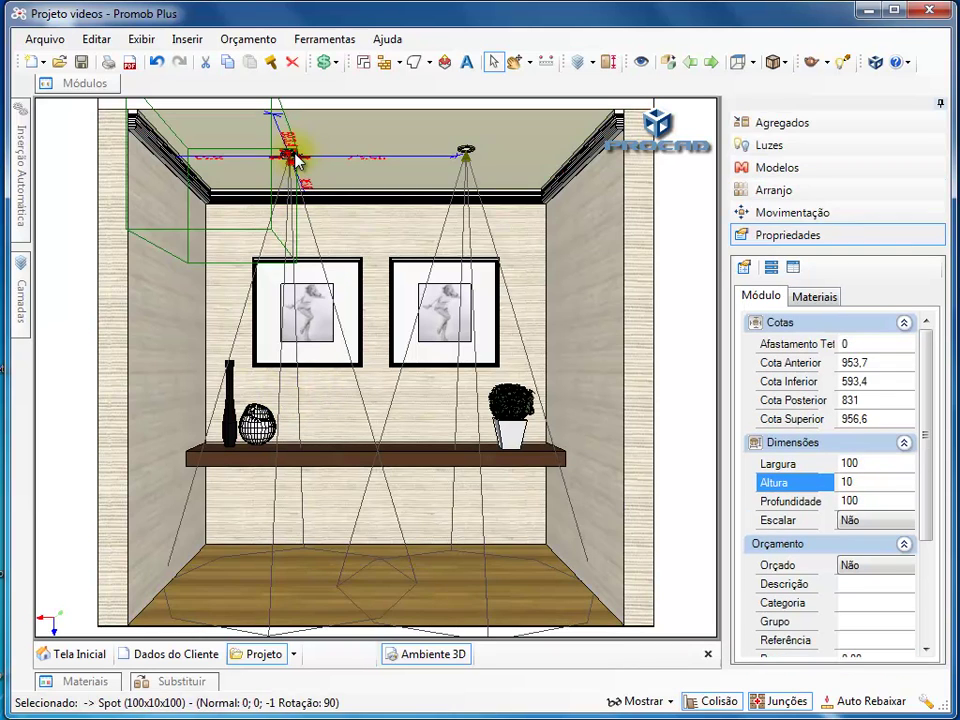
{"action": "left_click", "coordinate": [797, 150]}
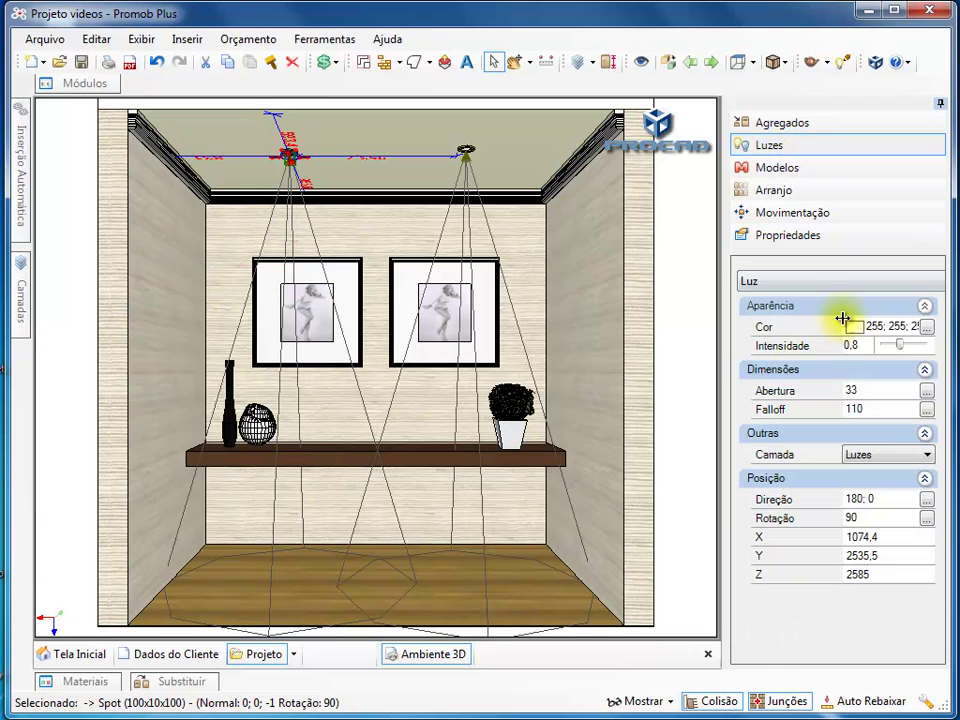
{"action": "left_click", "coordinate": [850, 390]}
{"action": "left_click_drag", "start_coordinate": [865, 408], "coordinate": [849, 389]}
{"action": "double_click", "coordinate": [855, 409]}
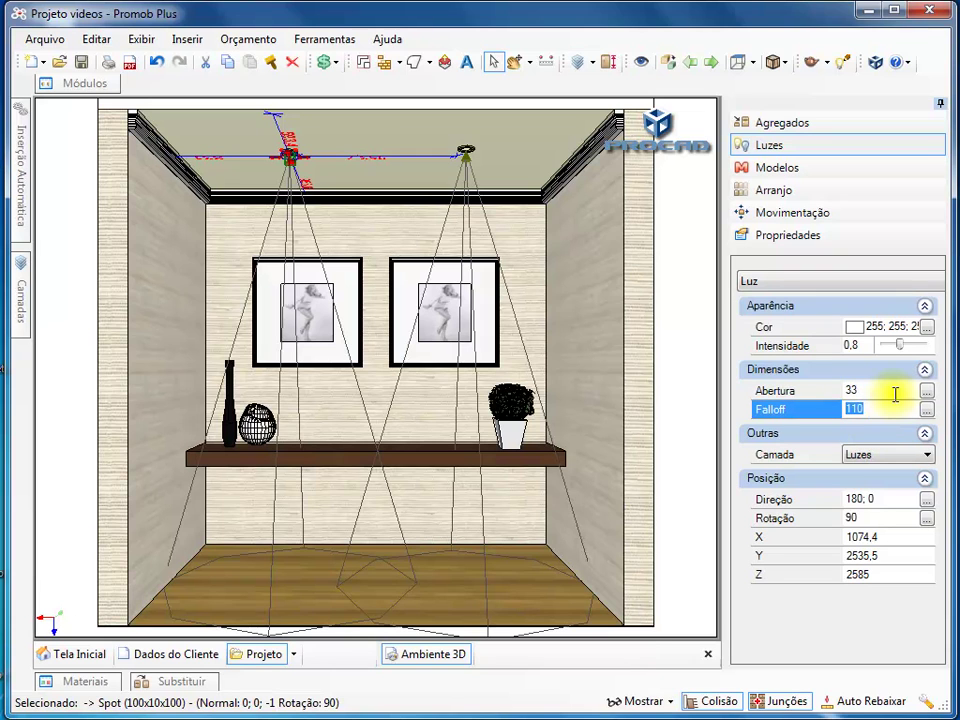
{"action": "double_click", "coordinate": [895, 390]}
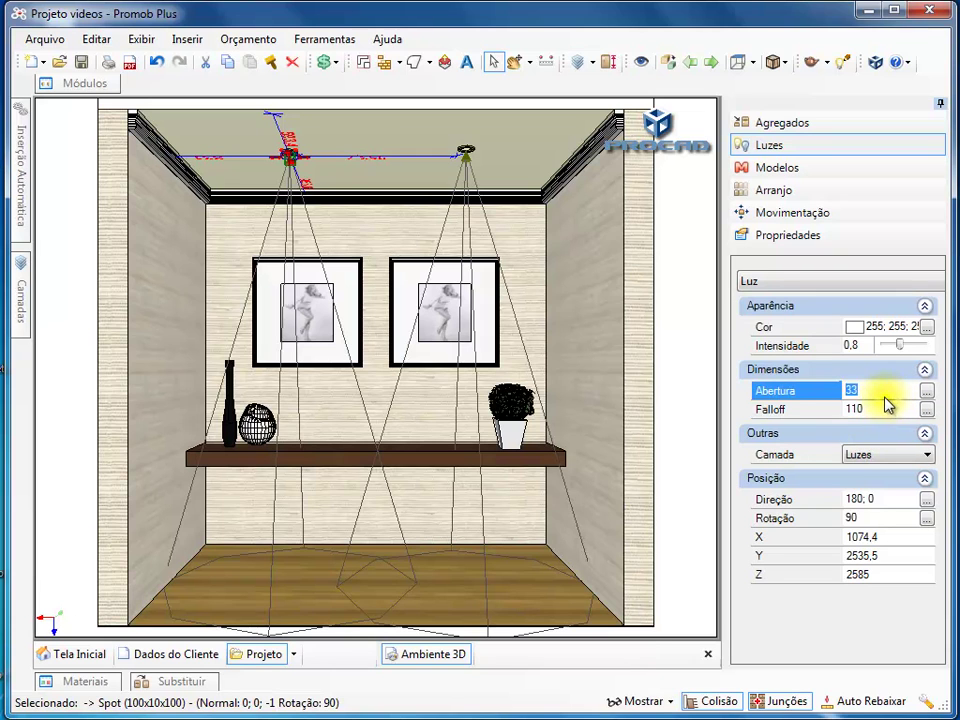
{"action": "type", "text": "15"}
{"action": "key", "text": "Return"}
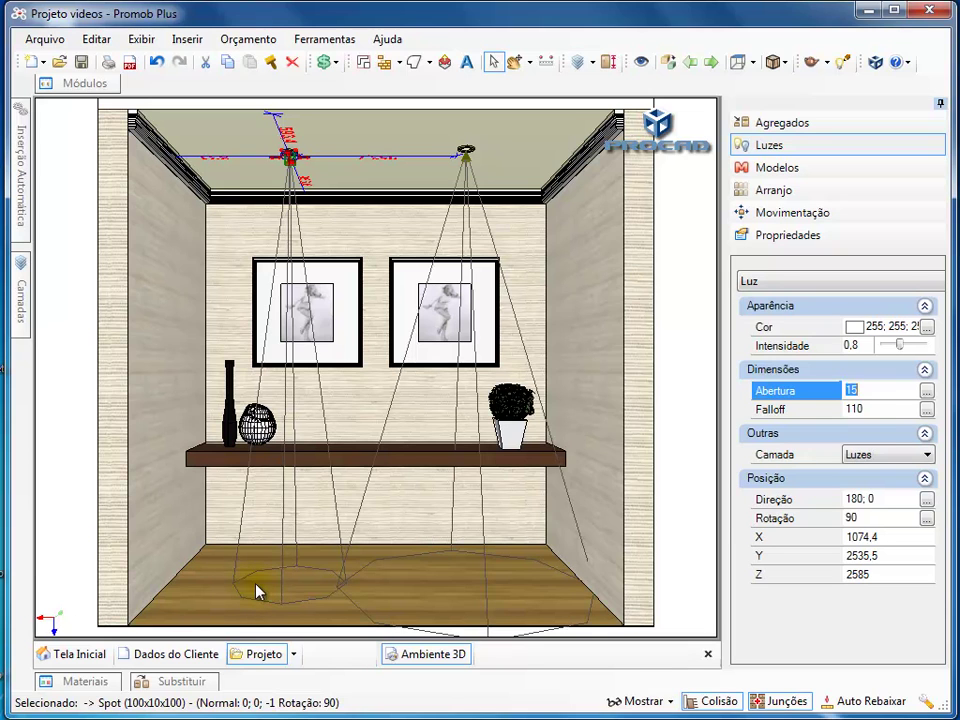
Set the Falloff of the same left-hand ceiling spot's light to 15.
{"action": "left_click", "coordinate": [832, 409]}
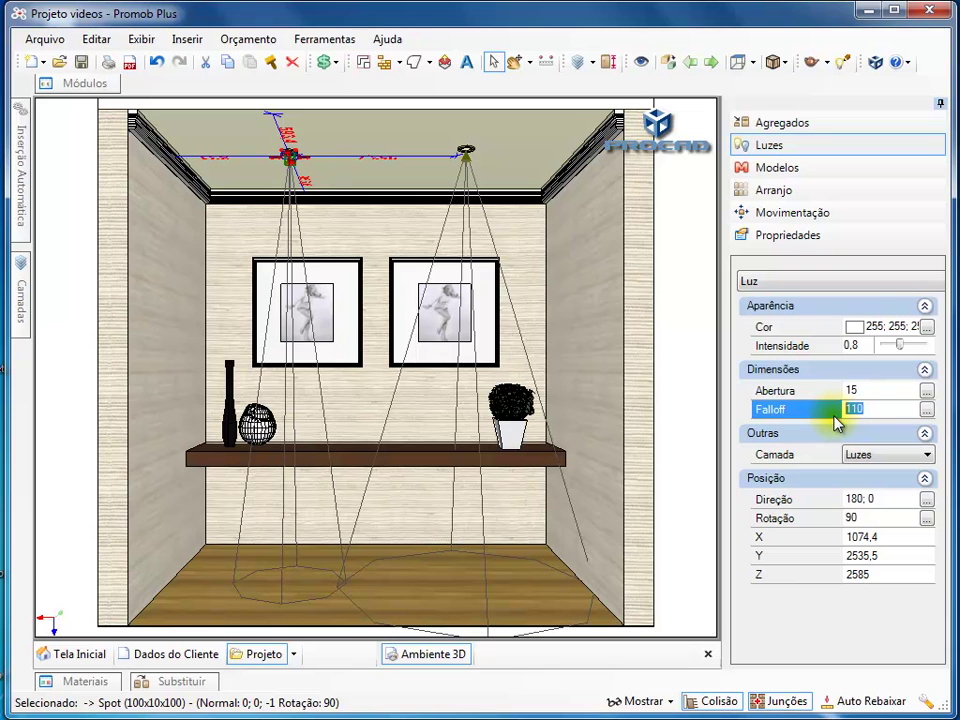
{"action": "type", "text": "15"}
{"action": "key", "text": "Return"}
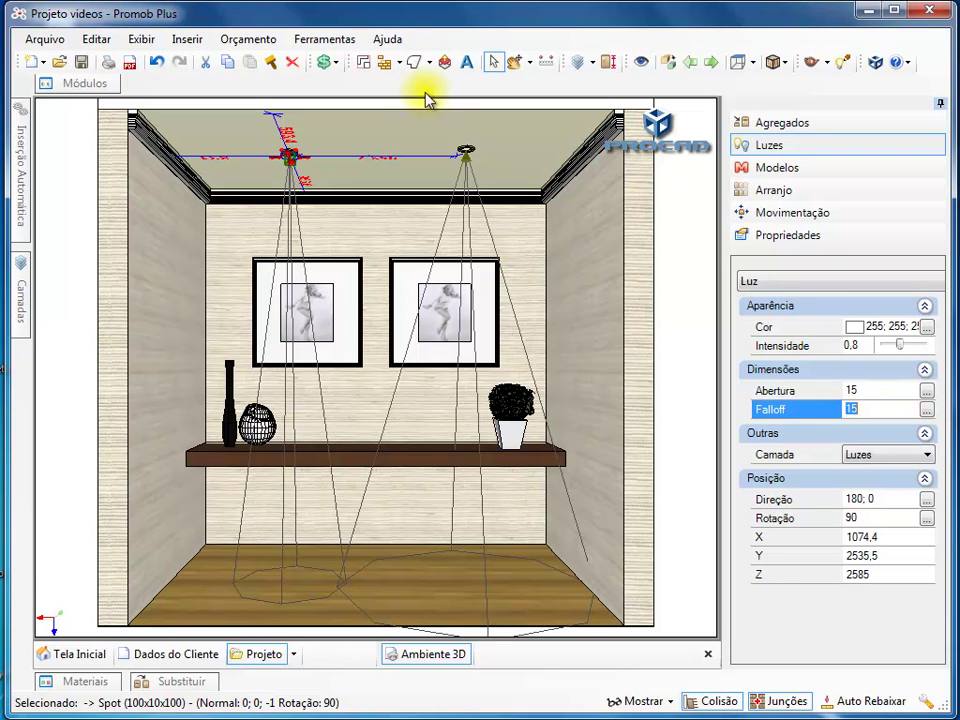
Set the right-hand ceiling spot's light to an opening (Abertura) of 10 and a Falloff of 30.
{"action": "left_click", "coordinate": [466, 153]}
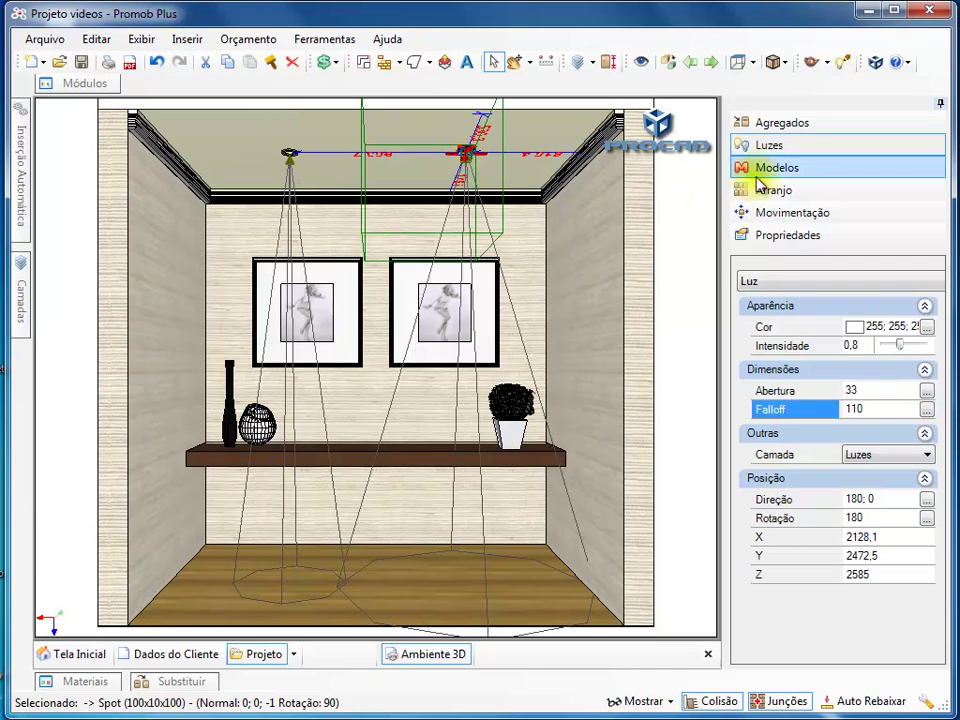
{"action": "left_click", "coordinate": [849, 389]}
{"action": "type", "text": "1"}
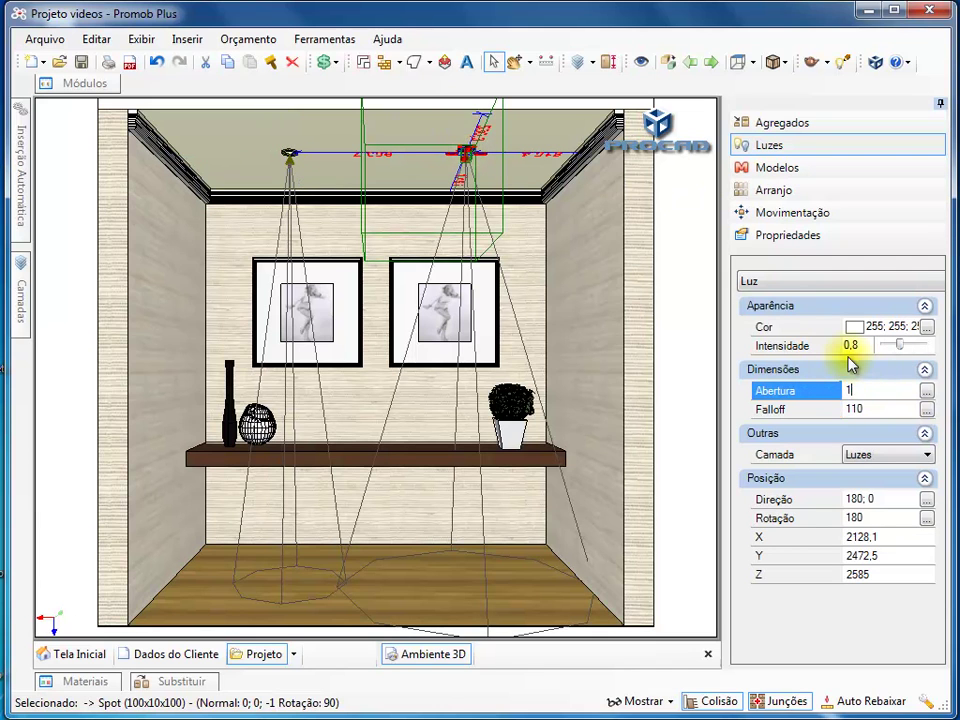
{"action": "type", "text": "0"}
{"action": "key", "text": "Return"}
{"action": "left_click", "coordinate": [760, 409]}
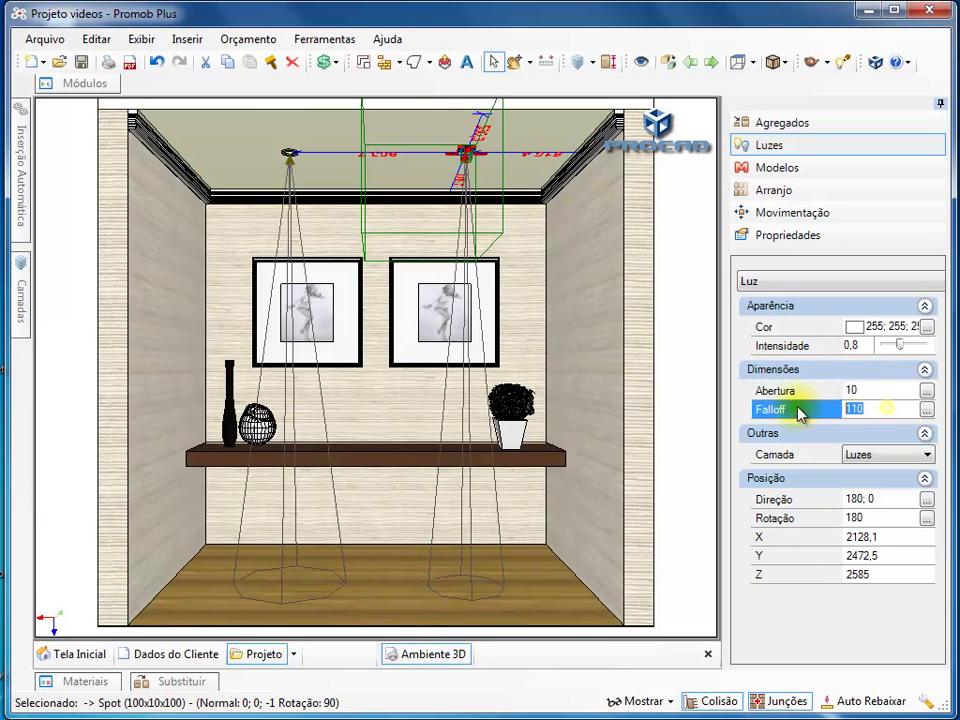
{"action": "type", "text": "30"}
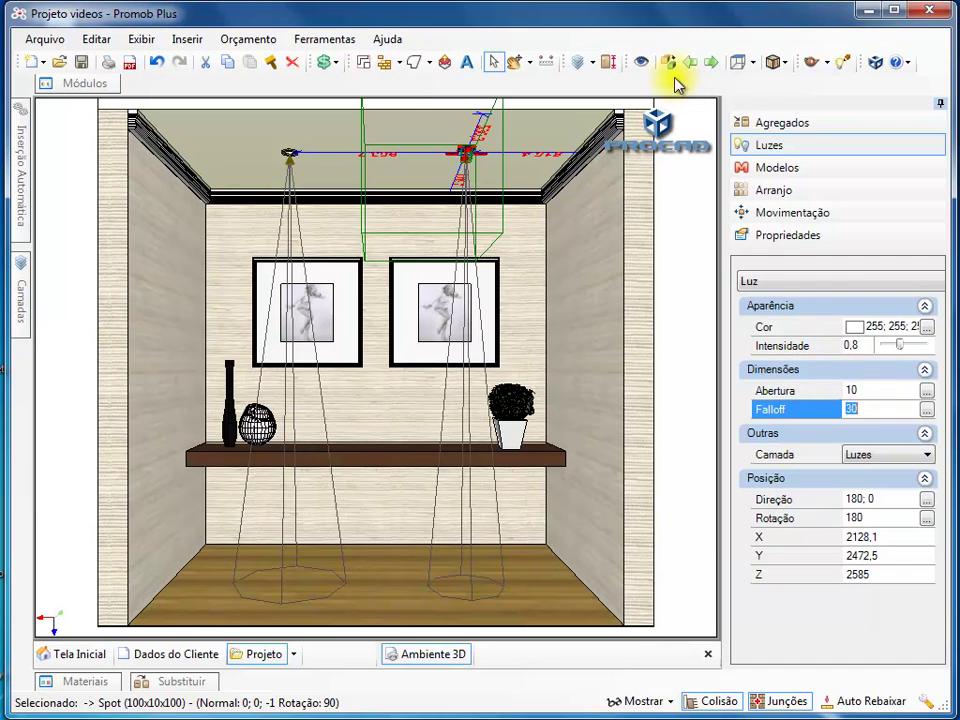
Render the scene to examine the narrowed spotlights against the reference image Render 1.jpg.
{"action": "left_click", "coordinate": [826, 64]}
{"action": "left_click", "coordinate": [833, 84]}
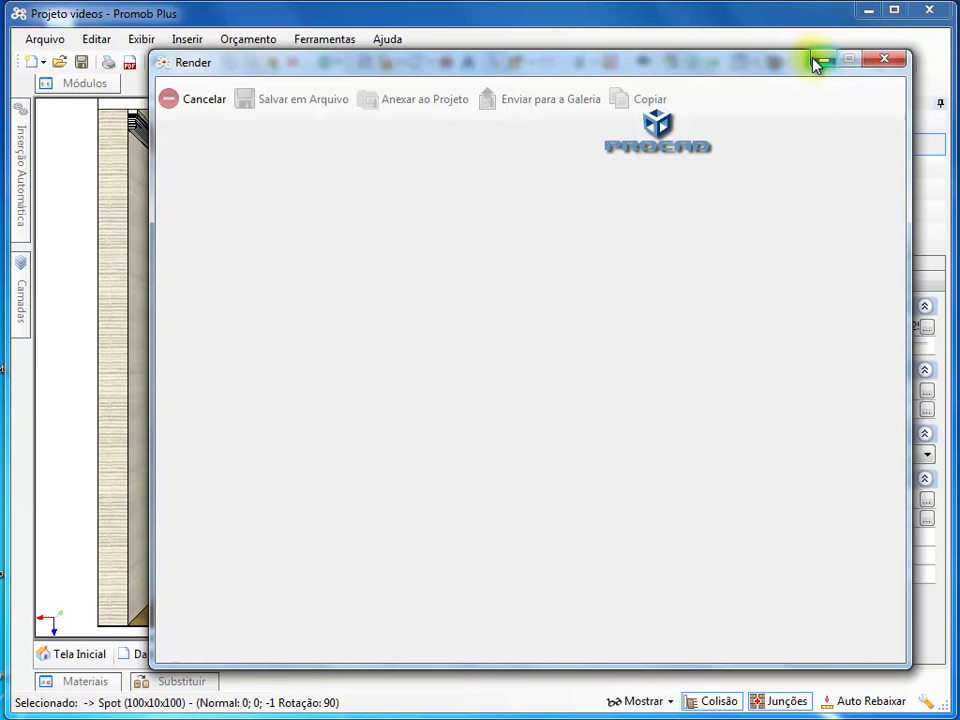
{"action": "left_click", "coordinate": [820, 60]}
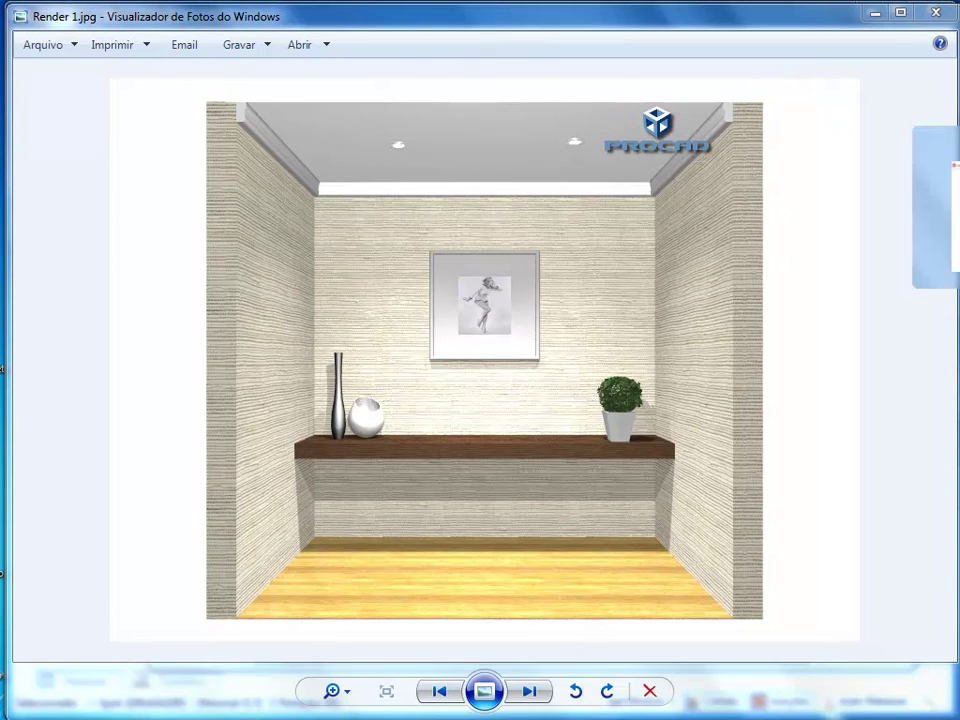
{"action": "left_click", "coordinate": [955, 215]}
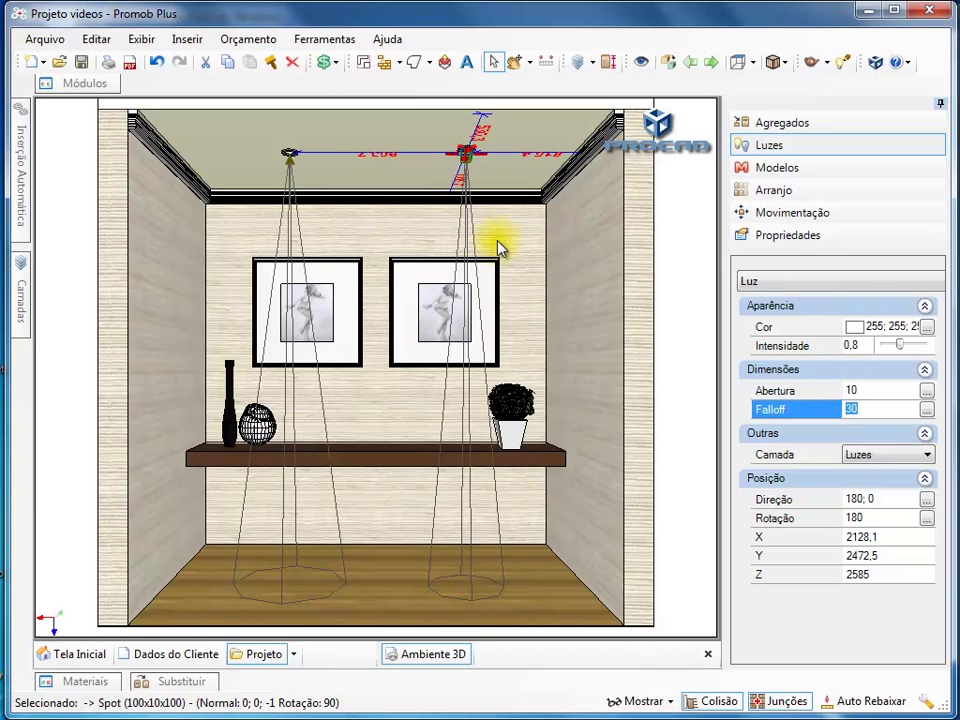
Aim the right-hand ceiling spot's light at the middle of the right-hand picture, at a direction of about 135; 88.
{"action": "left_click", "coordinate": [600, 306]}
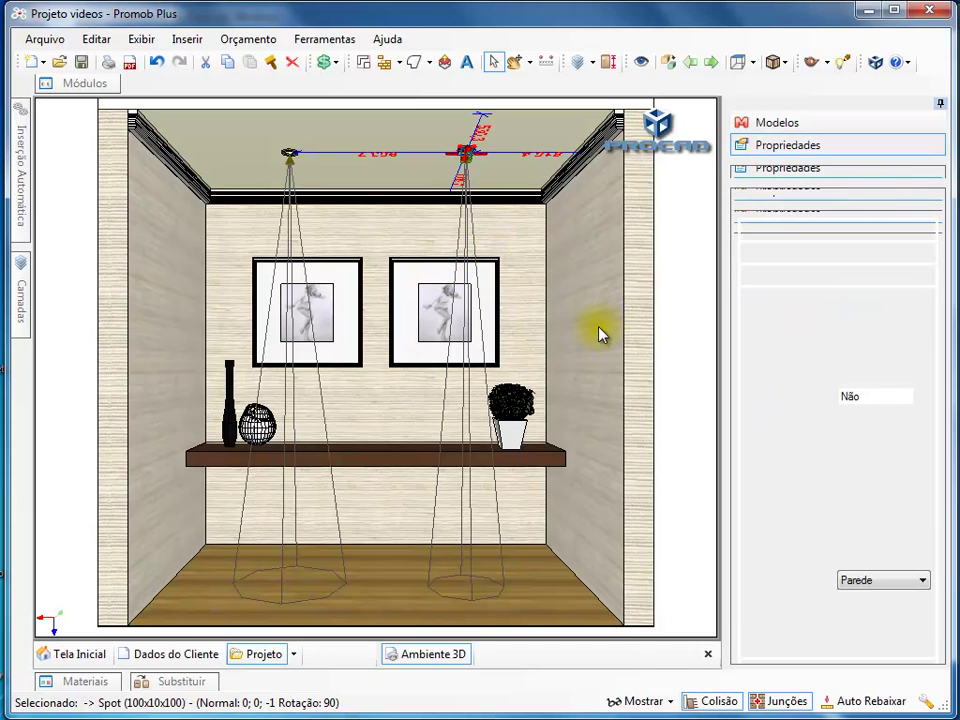
{"action": "left_click", "coordinate": [466, 158]}
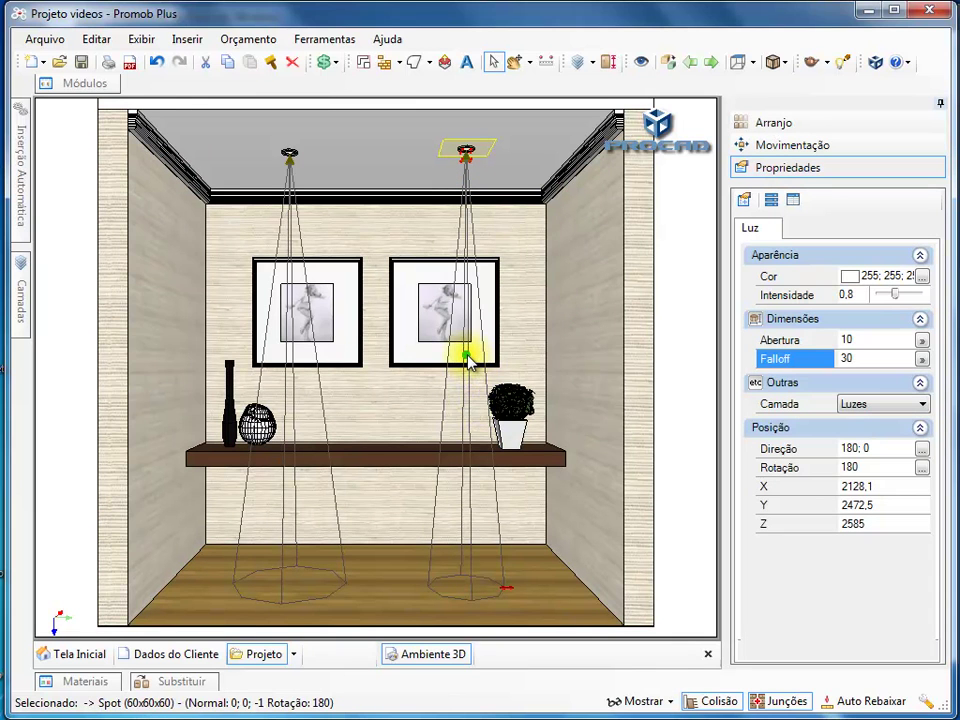
{"action": "left_click_drag", "start_coordinate": [468, 356], "coordinate": [454, 320]}
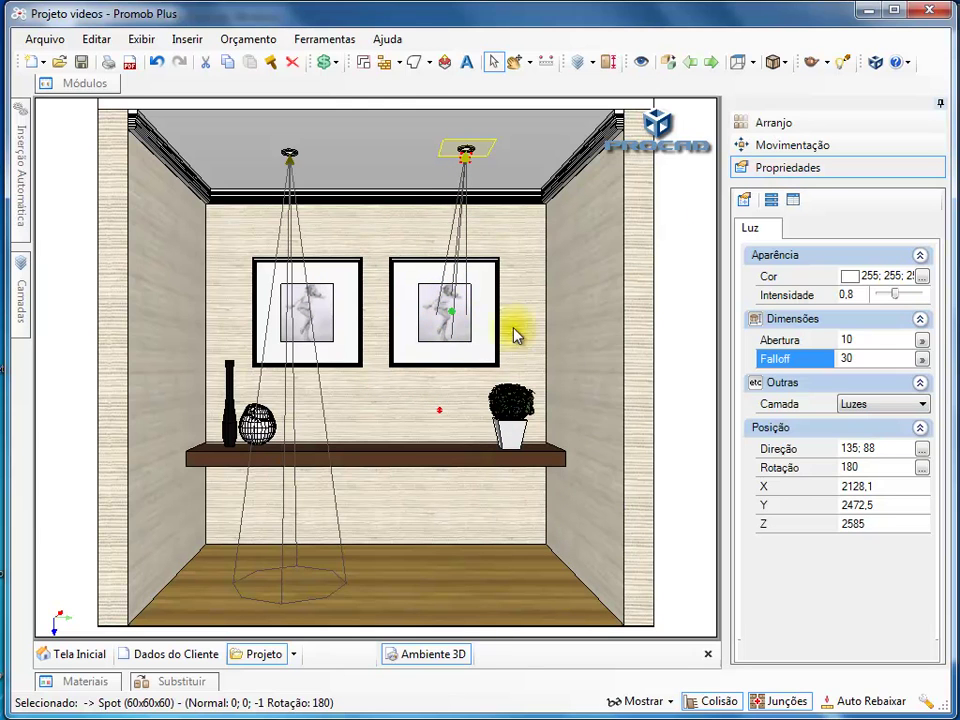
Render the scene to check the light aimed at the right-hand picture, stop it partway and close the render.
{"action": "left_click", "coordinate": [808, 63]}
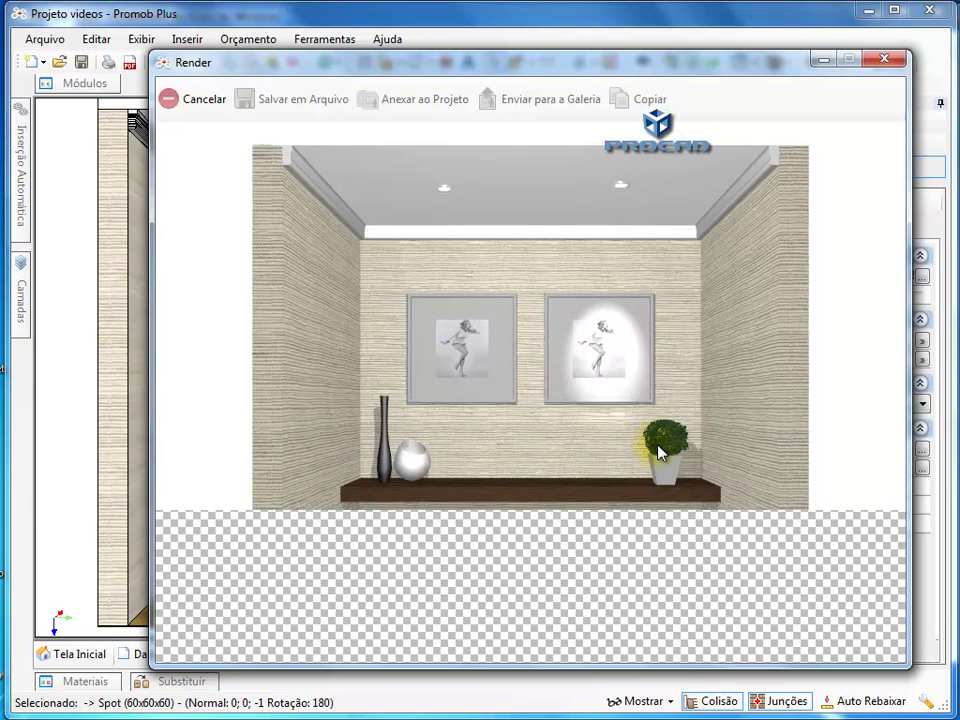
{"action": "left_click", "coordinate": [214, 100]}
{"action": "left_click", "coordinate": [885, 61]}
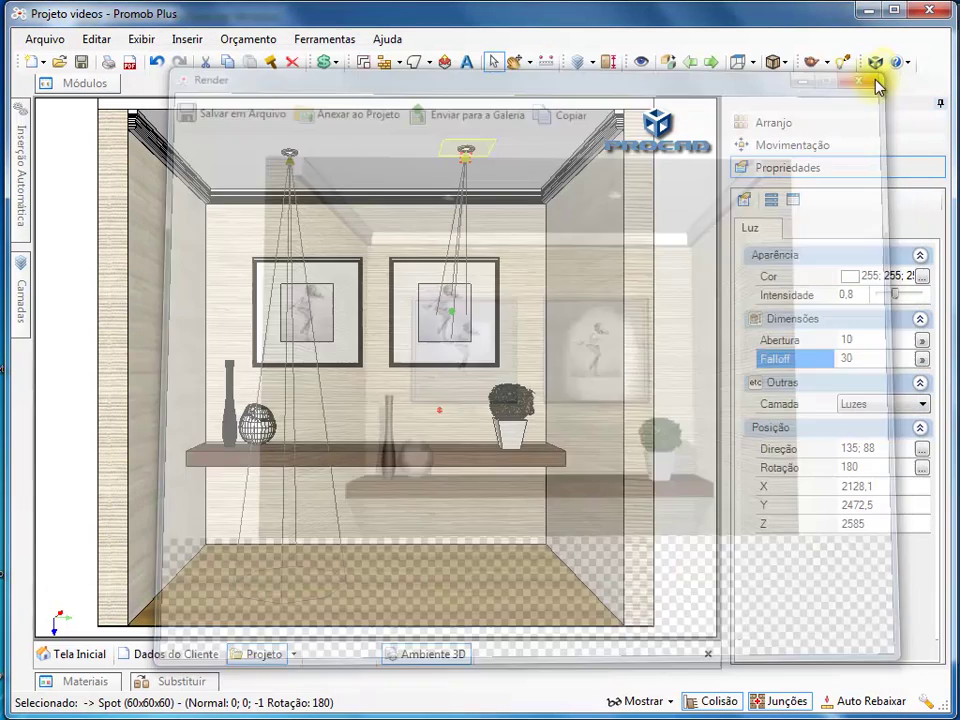